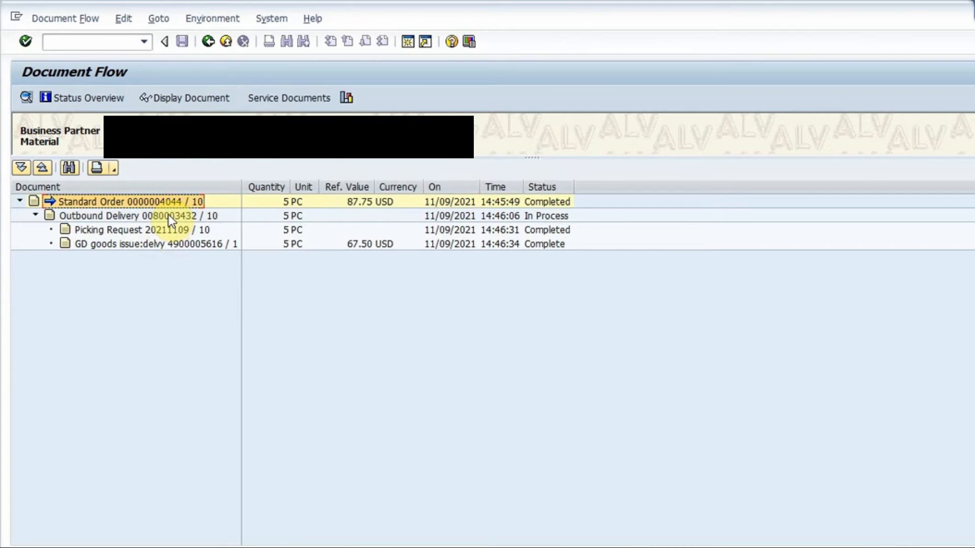
Step: Review the delivery, picking request and goods issue entries in the document flow and display the outbound delivery
click(169, 214)
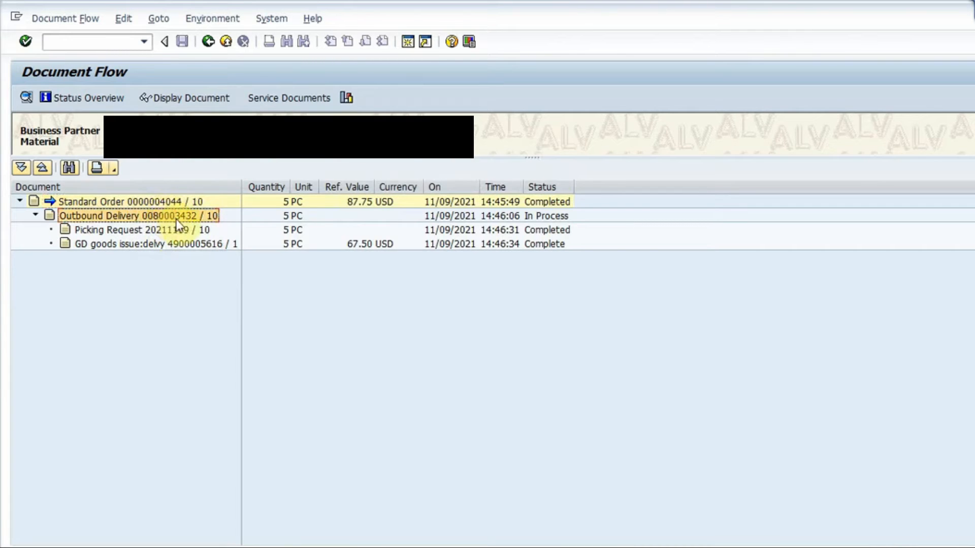
click(184, 230)
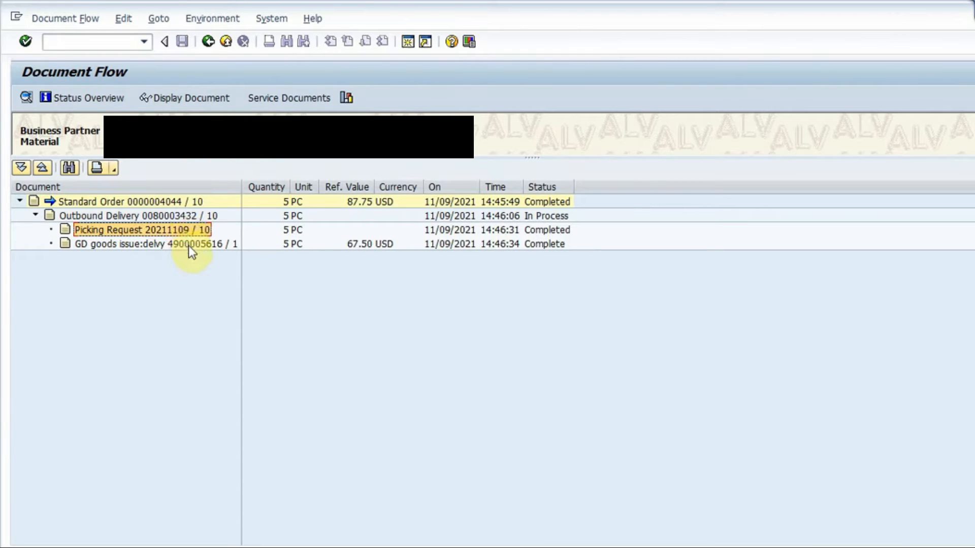
click(189, 246)
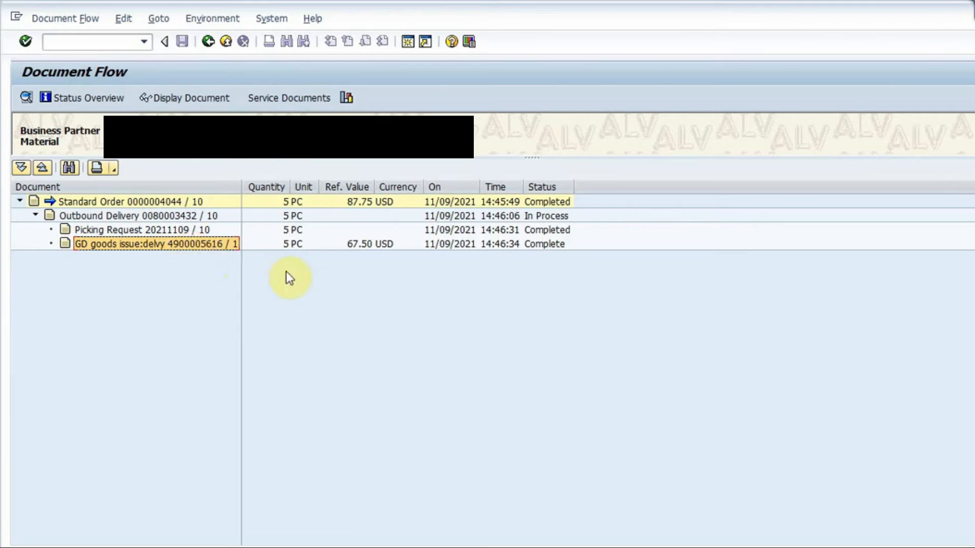
key(Up)
key(Up)
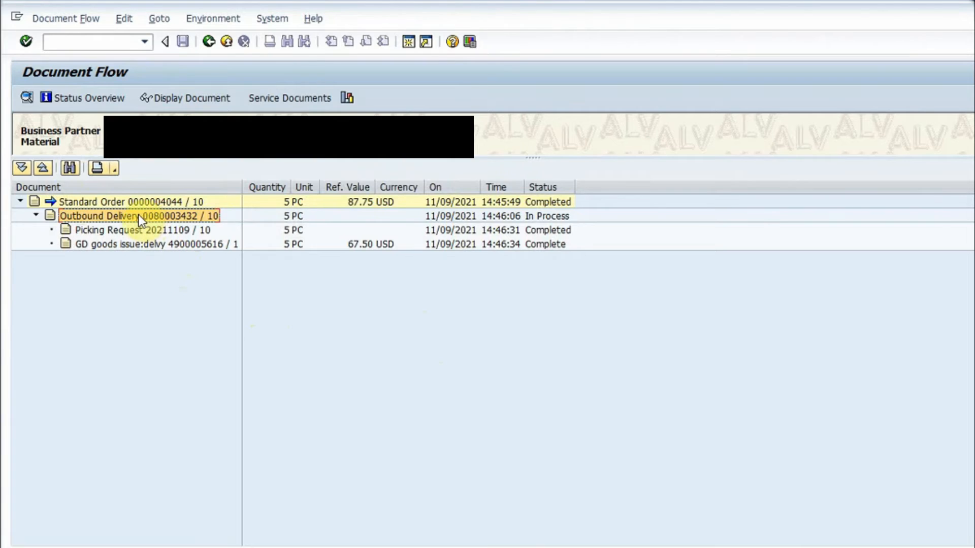
click(186, 98)
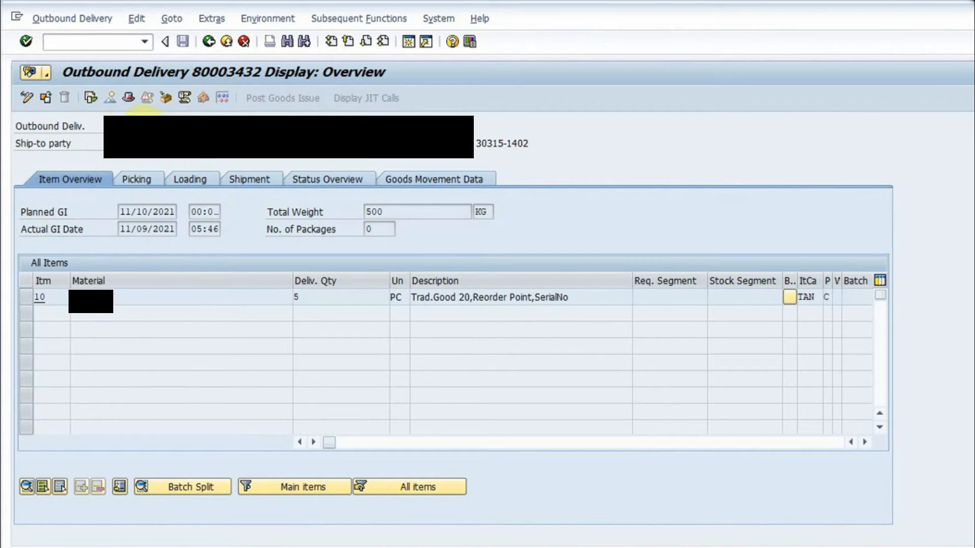
Step: Start the billing document creation transaction with the command /nvf01
click(116, 44)
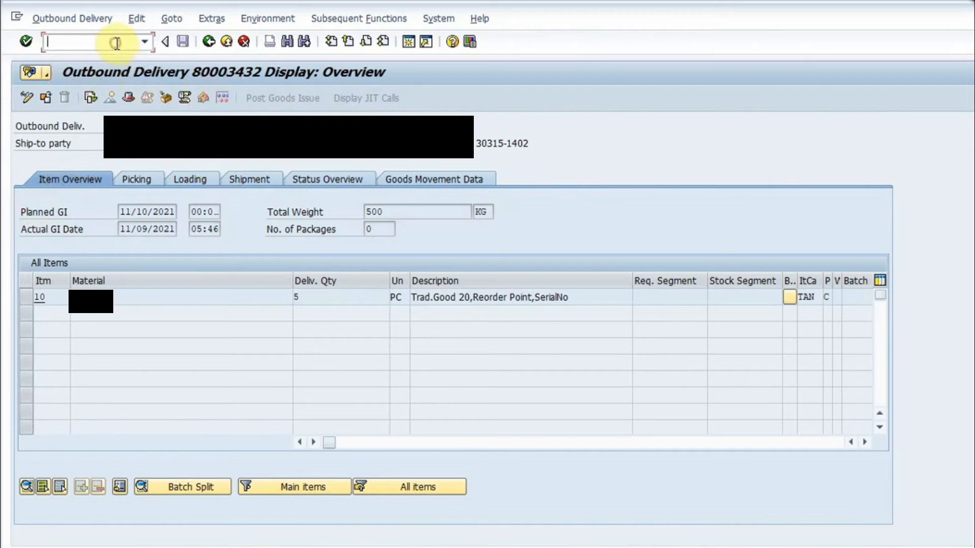
text(/nvf)
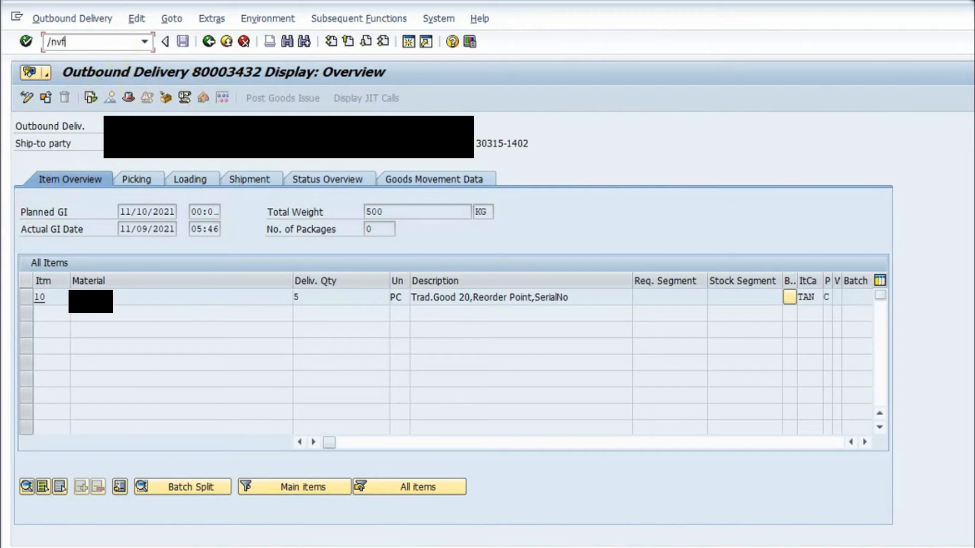
text(01)
key(Return)
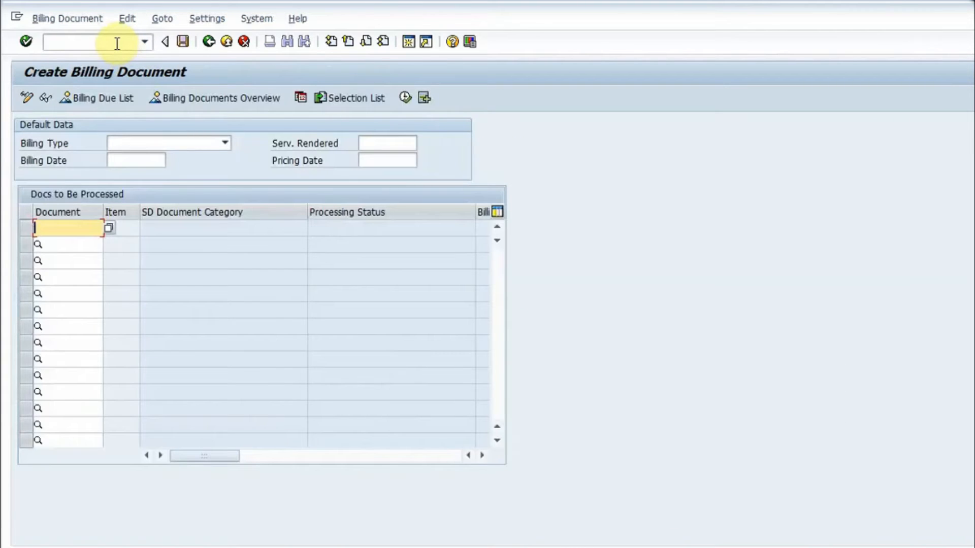
Step: Enter the outbound delivery number as the document to process, set the billing type to F2 Invoice and open the billing item overview
text(80003432)
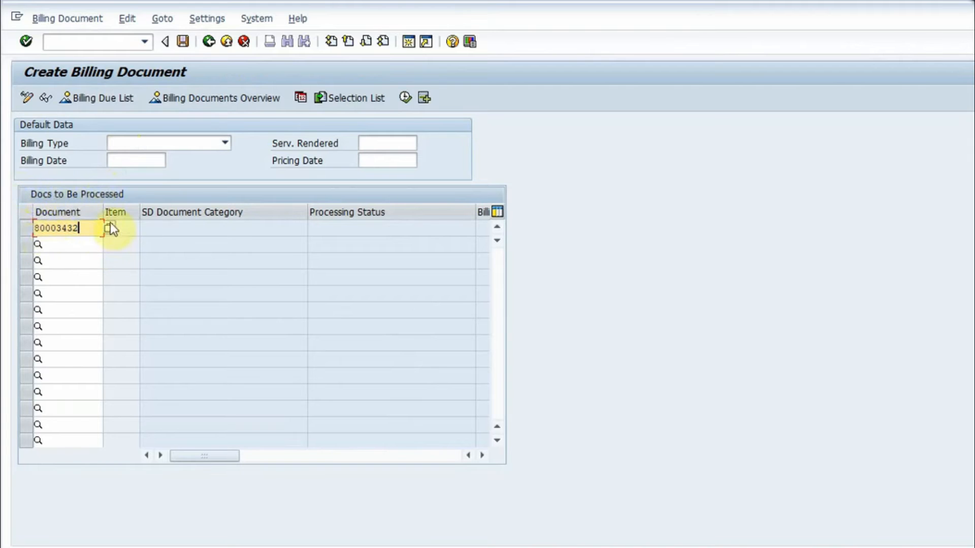
click(224, 143)
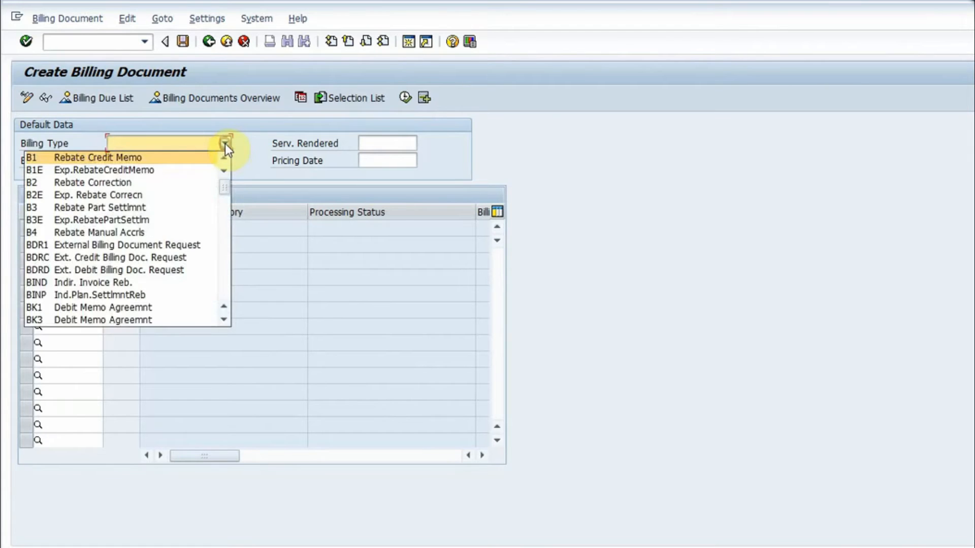
text(f2)
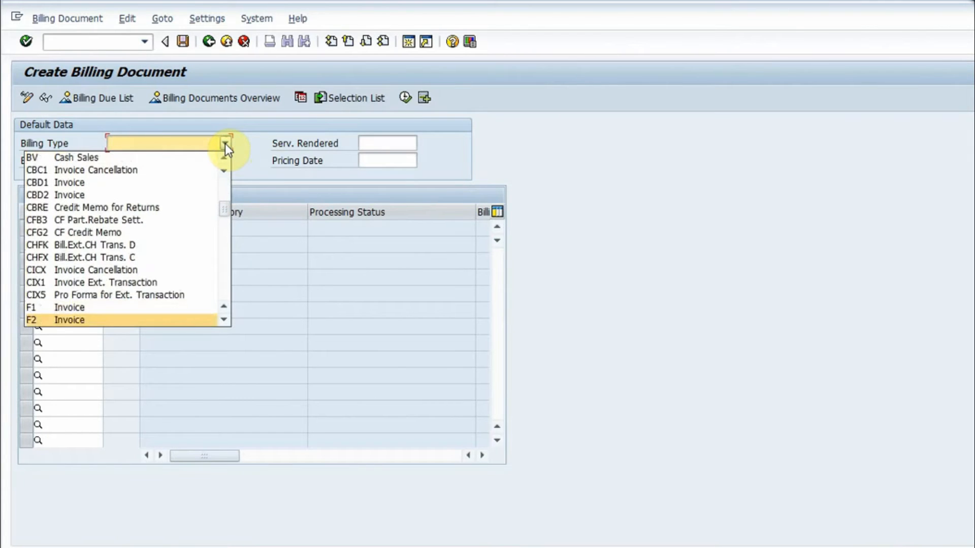
click(130, 319)
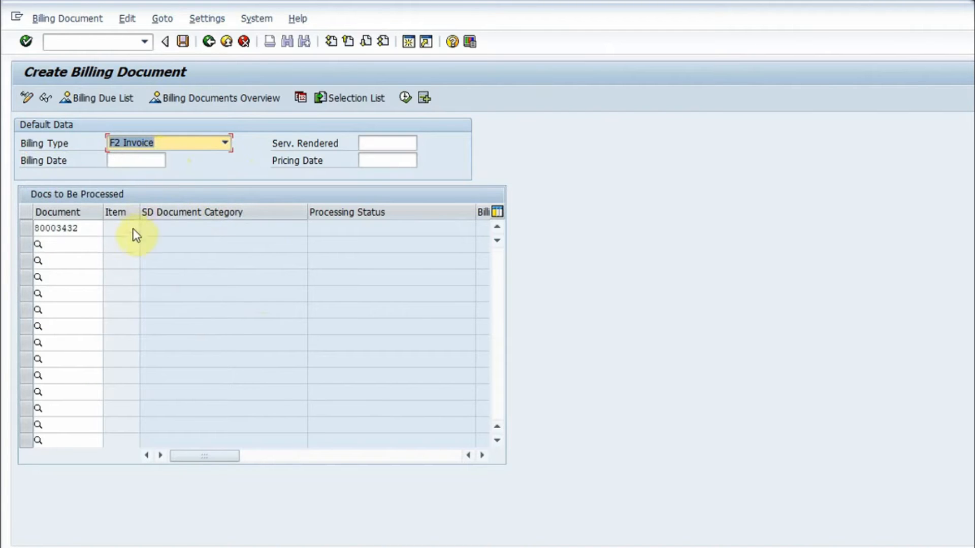
key(Return)
Step: Examine the columns of the invoice's billing item, from net value and tax amount through weights to plant and cost center
click(191, 233)
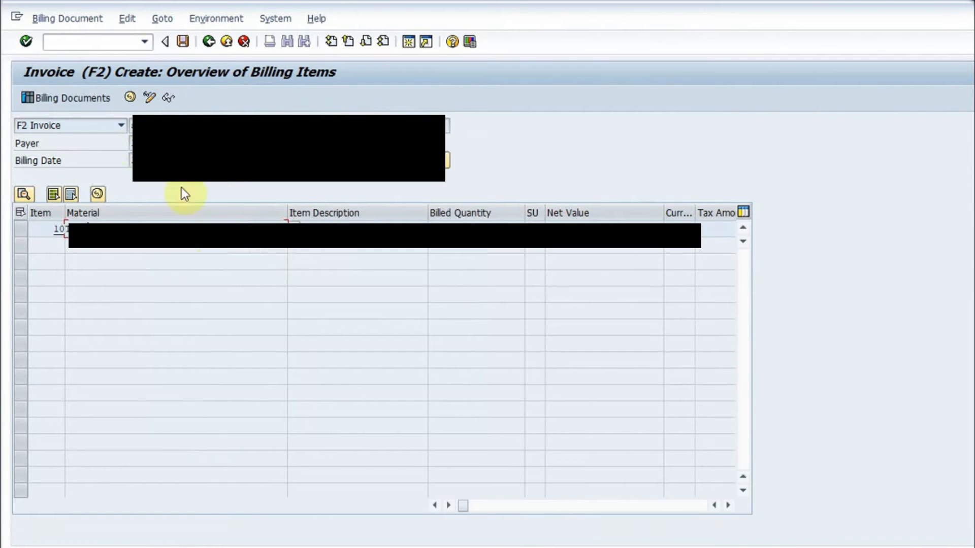
click(374, 229)
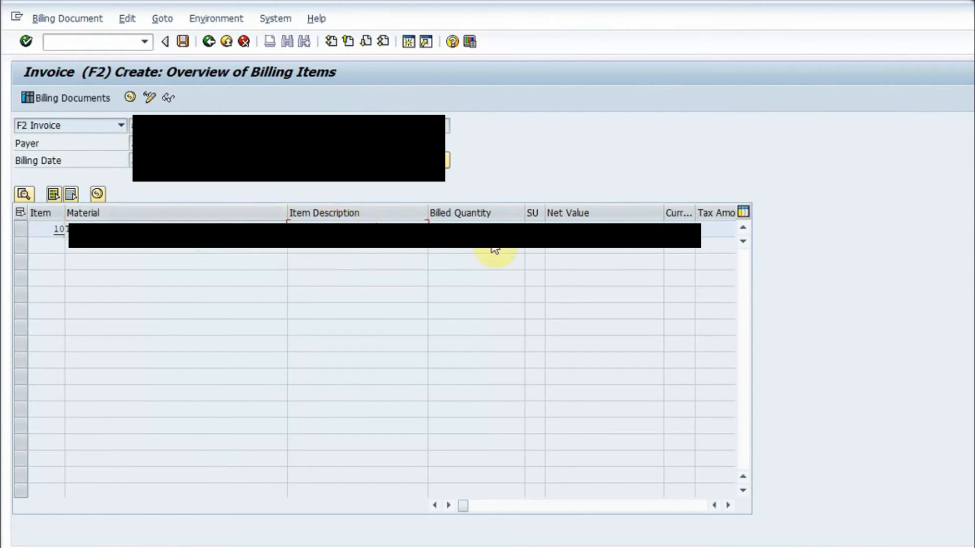
click(729, 506)
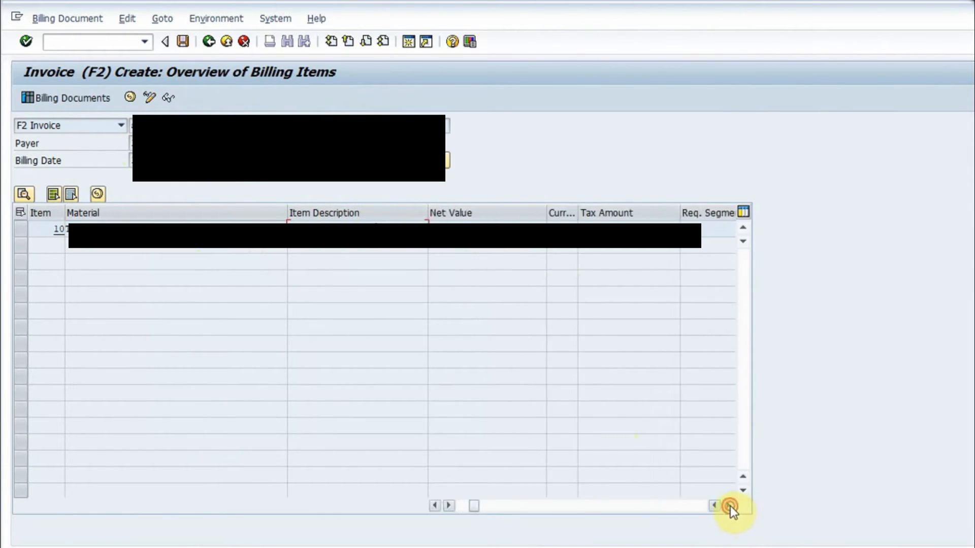
click(729, 505)
click(729, 506)
click(729, 506)
click(729, 505)
click(729, 505)
click(729, 505)
click(729, 506)
click(729, 505)
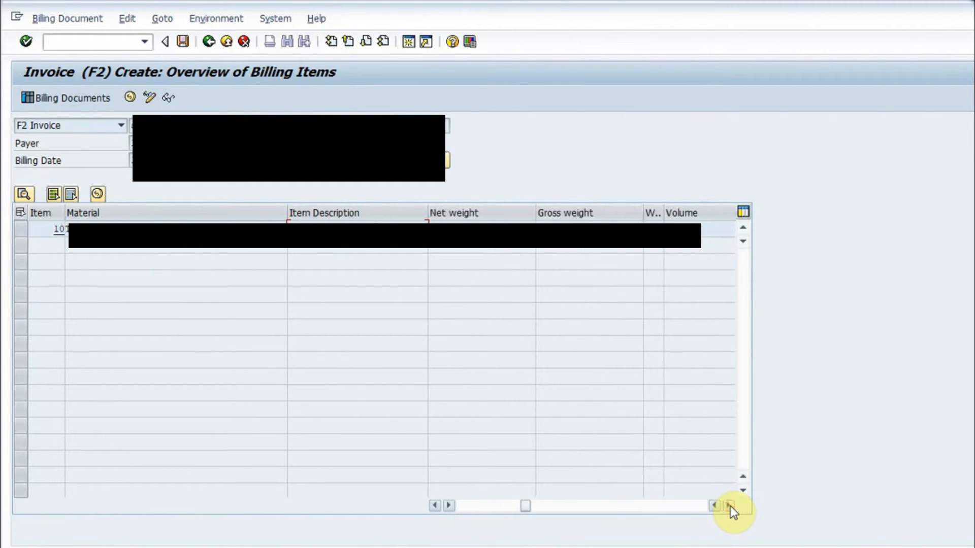
click(729, 506)
click(729, 506)
click(730, 506)
click(729, 506)
click(730, 506)
click(730, 506)
click(730, 506)
click(730, 505)
click(729, 506)
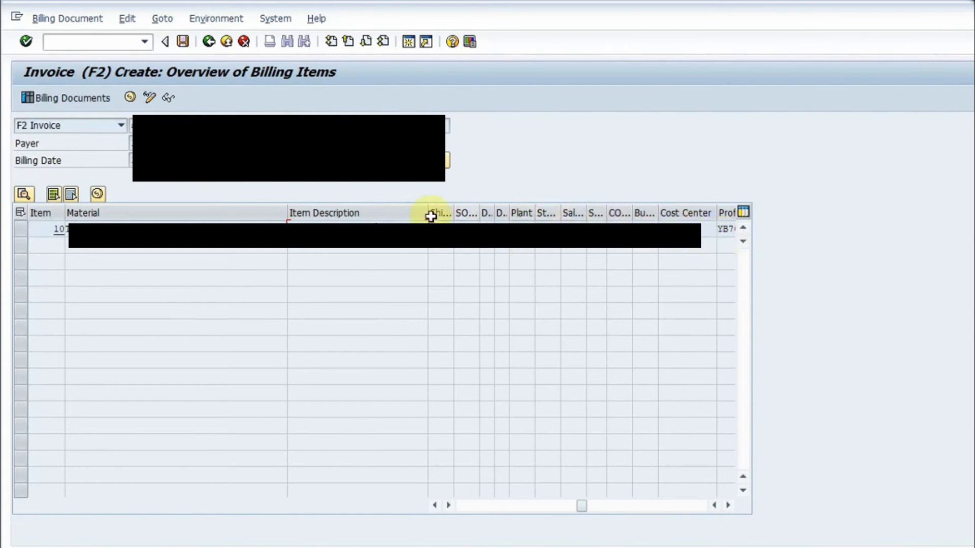
Step: Open the details of item 10 and check the billing data, including its reference document
double_click(99, 228)
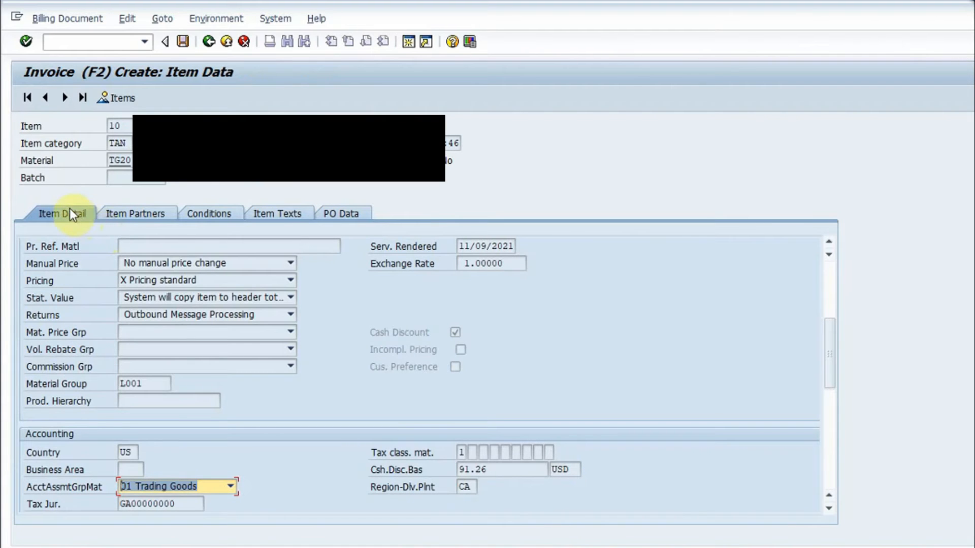
drag(823, 375, 843, 290)
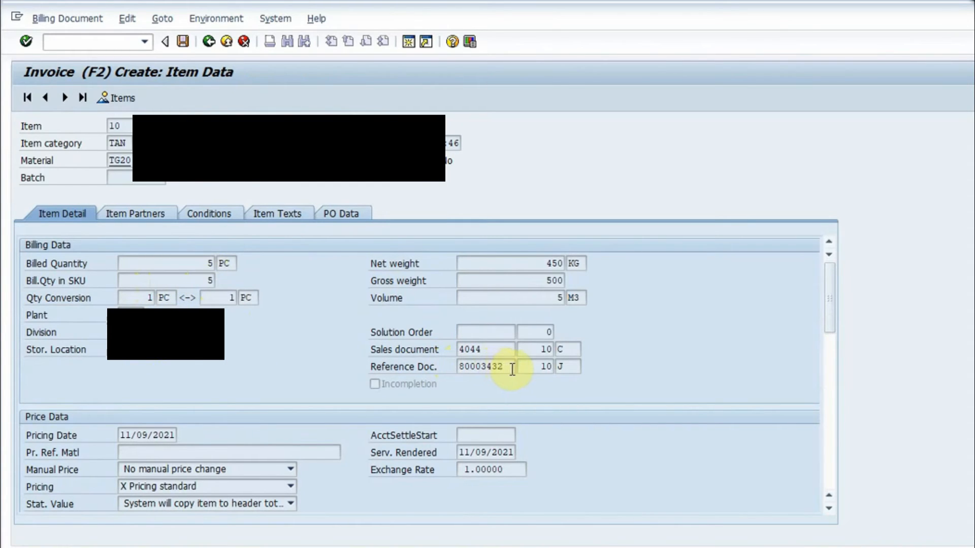
drag(511, 366, 456, 366)
click(458, 366)
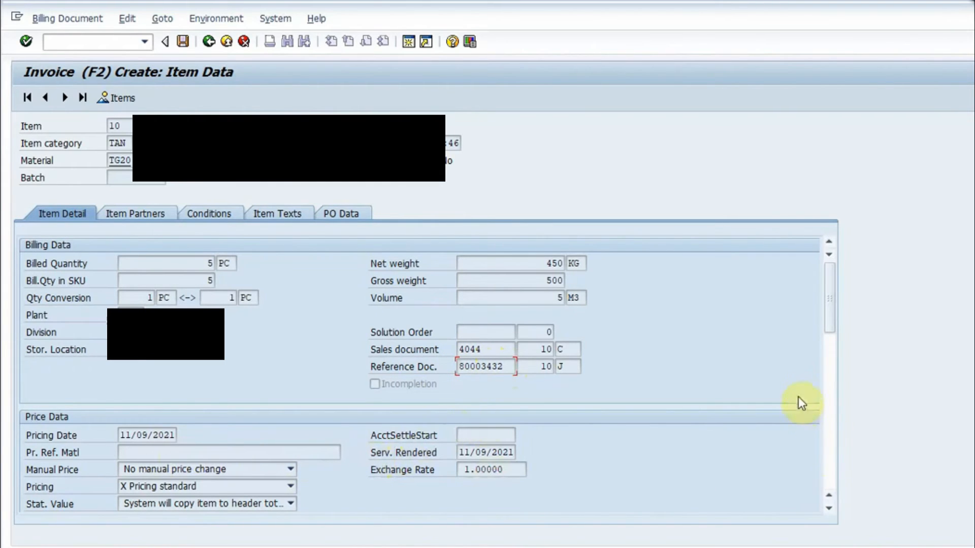
Step: Review item 10's partners, pricing conditions, texts and purchase order data, and return to its item detail
click(162, 212)
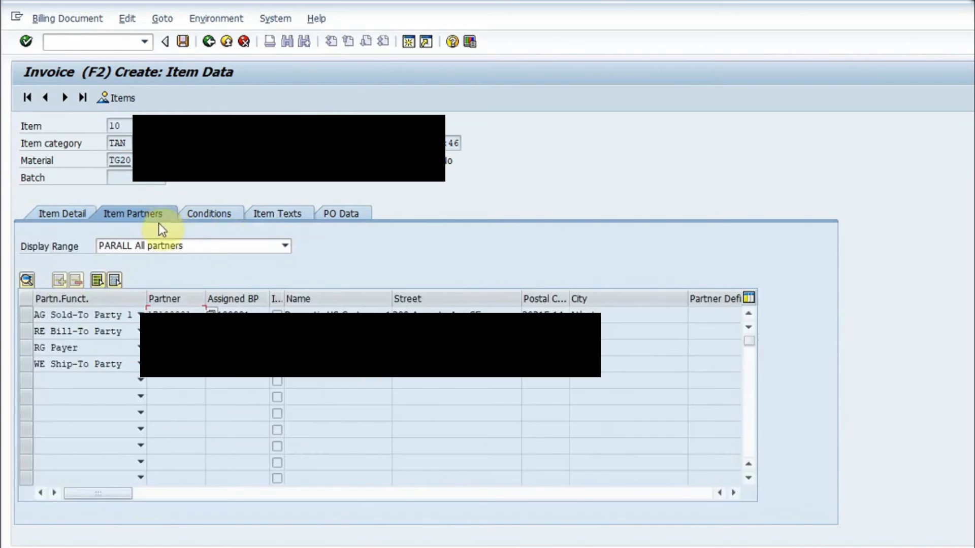
click(221, 213)
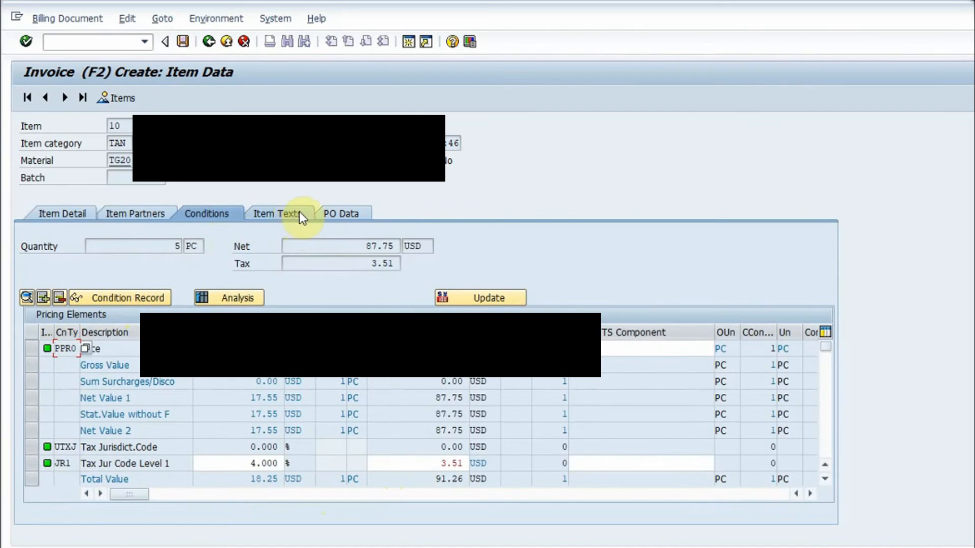
click(275, 212)
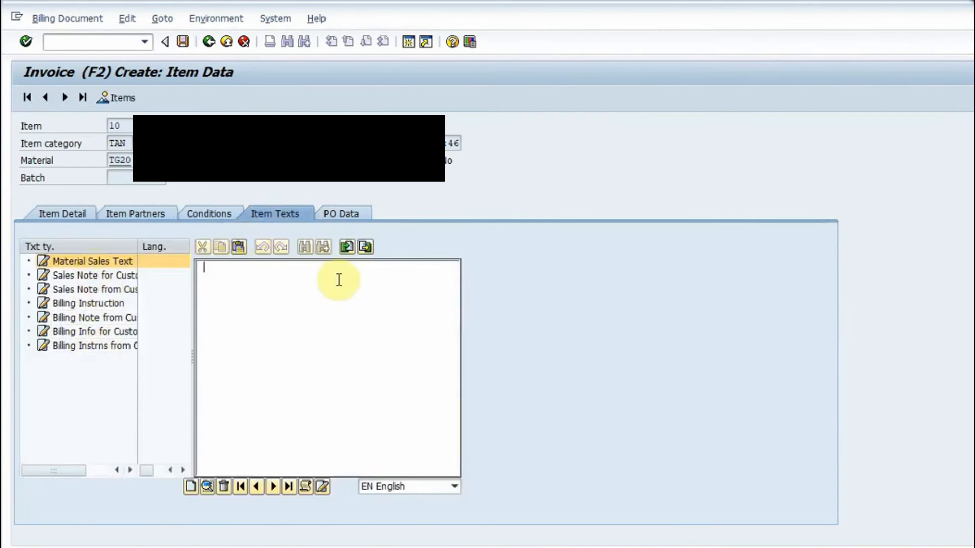
click(346, 214)
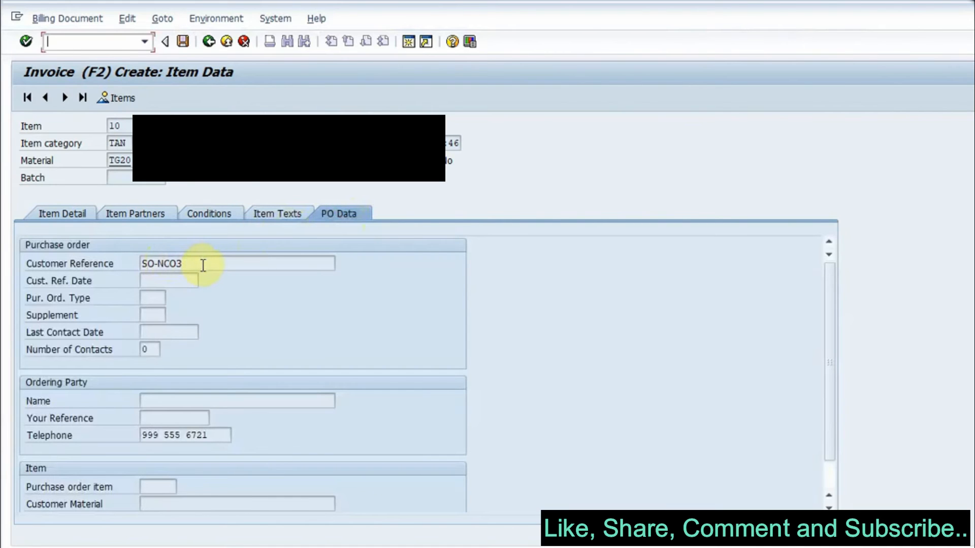
click(56, 215)
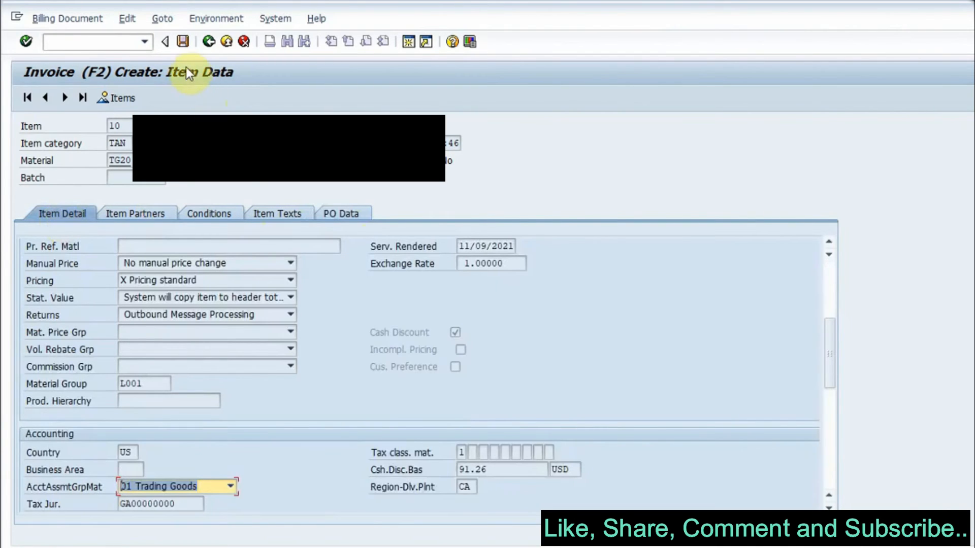
Step: Save the F2 invoice and select the new billing document number in the save message's help text
click(183, 42)
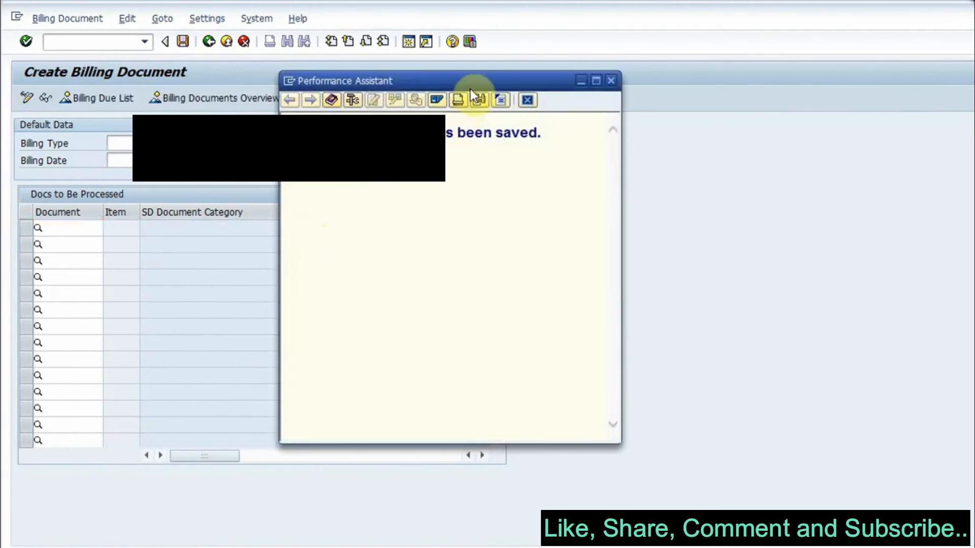
drag(470, 80, 507, 117)
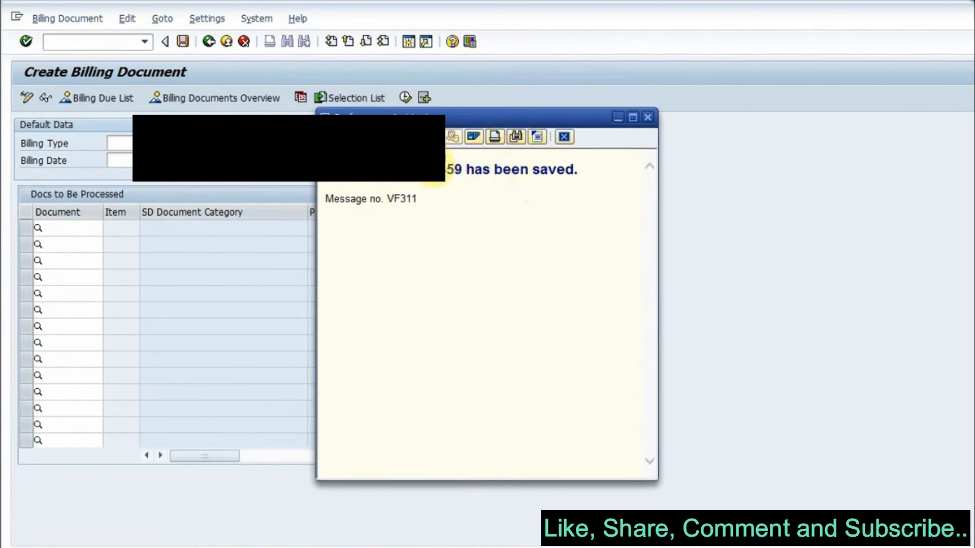
double_click(435, 177)
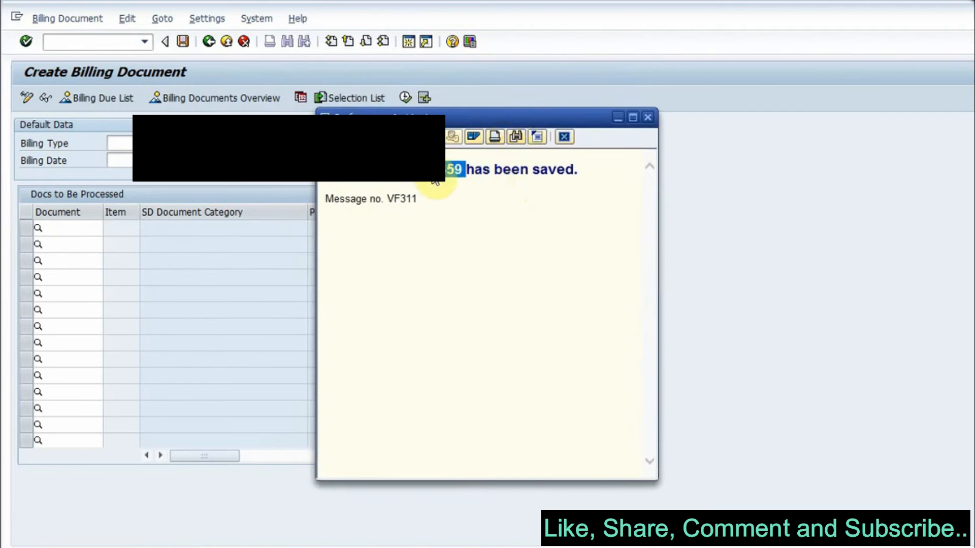
click(618, 118)
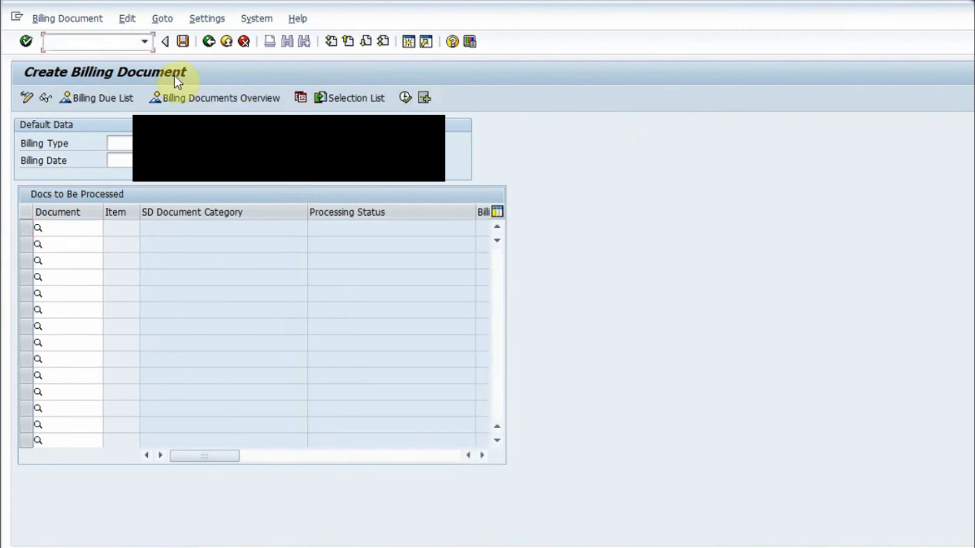
Step: Display the saved billing document and its overview of billing items
click(72, 20)
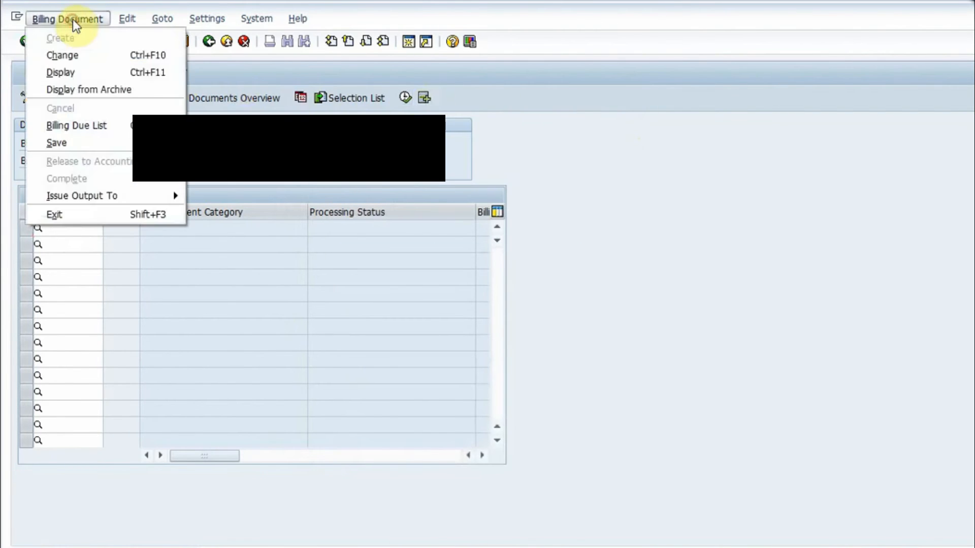
click(77, 73)
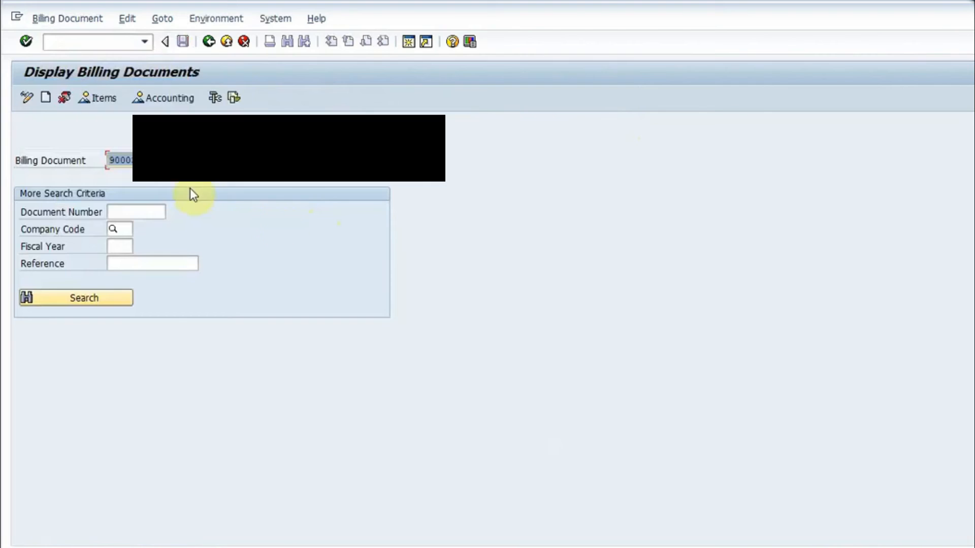
key(Return)
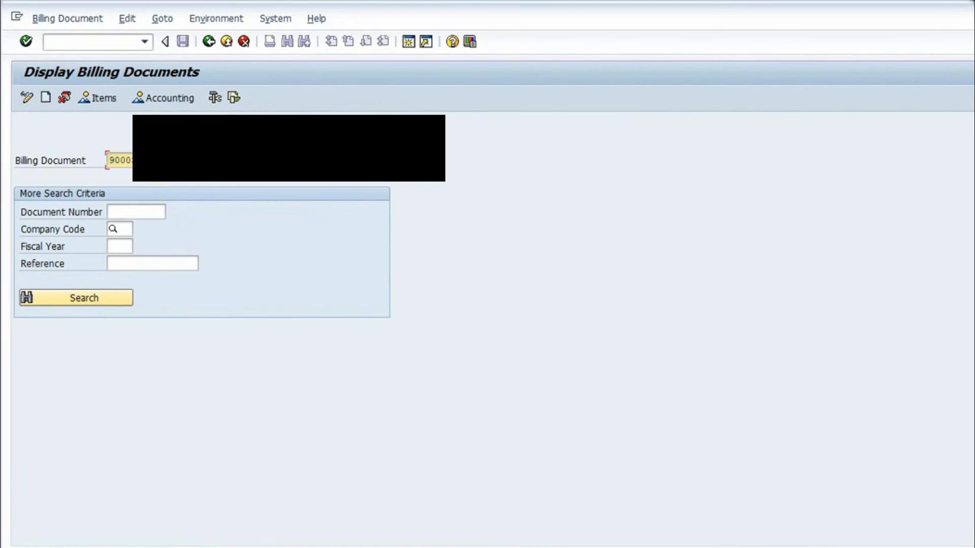
key(Return)
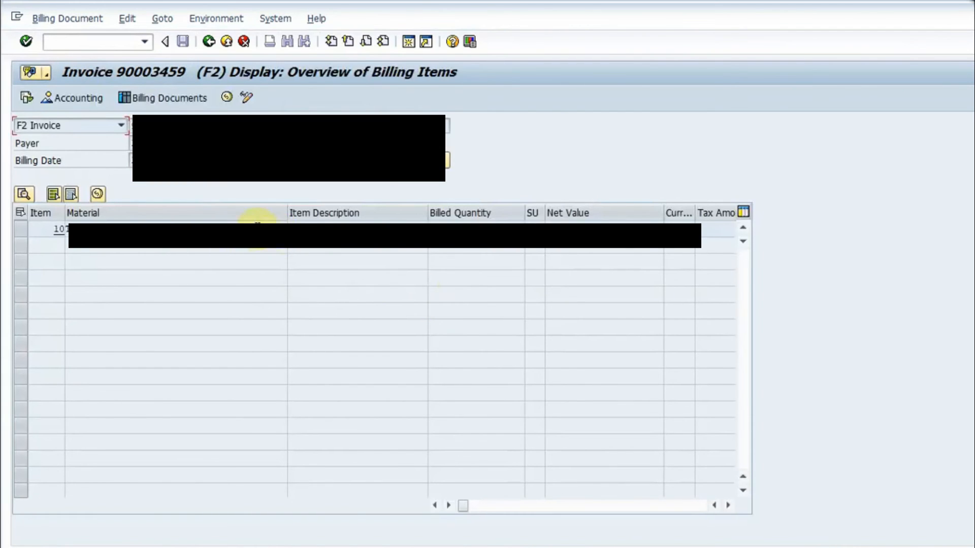
Step: Open the saved invoice's item data, list its documents in accounting and select the accounting document entry
click(225, 227)
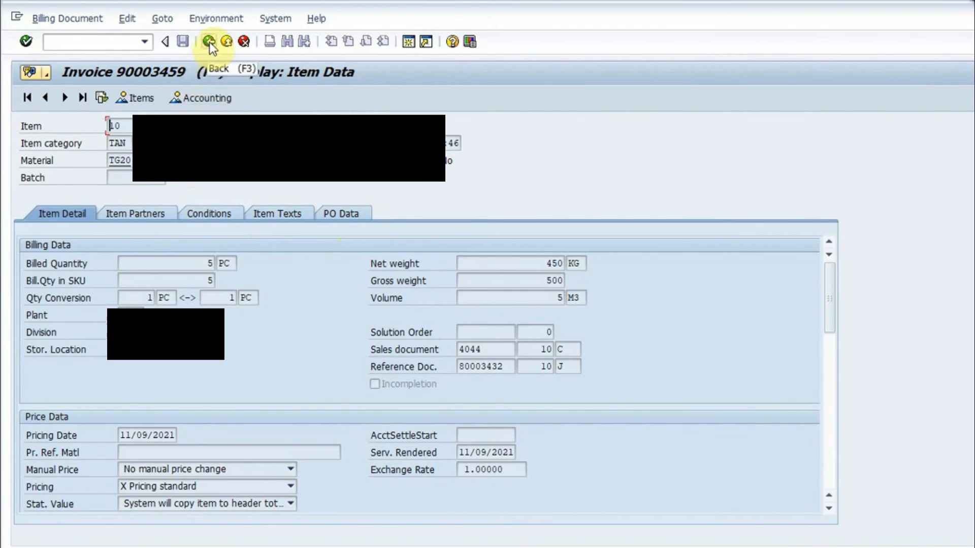
click(199, 99)
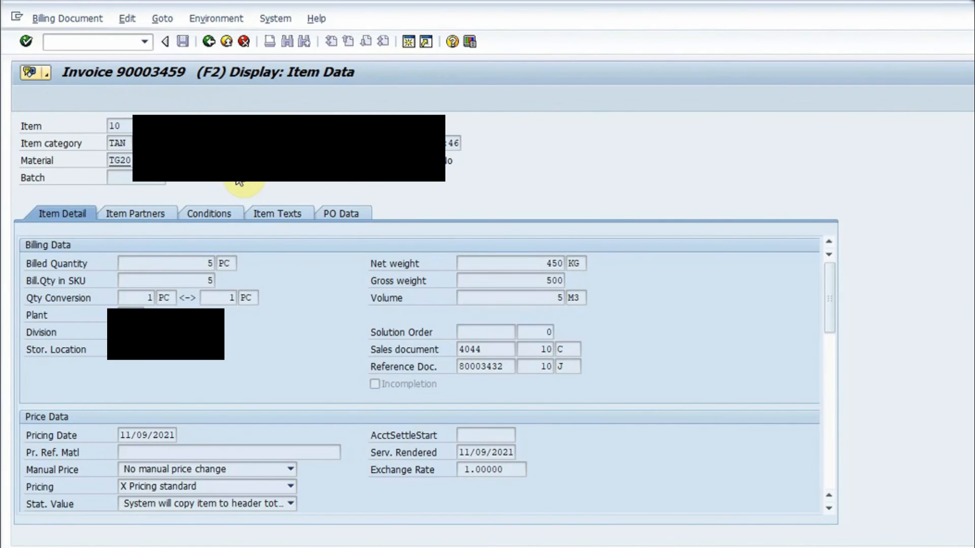
drag(194, 126, 481, 114)
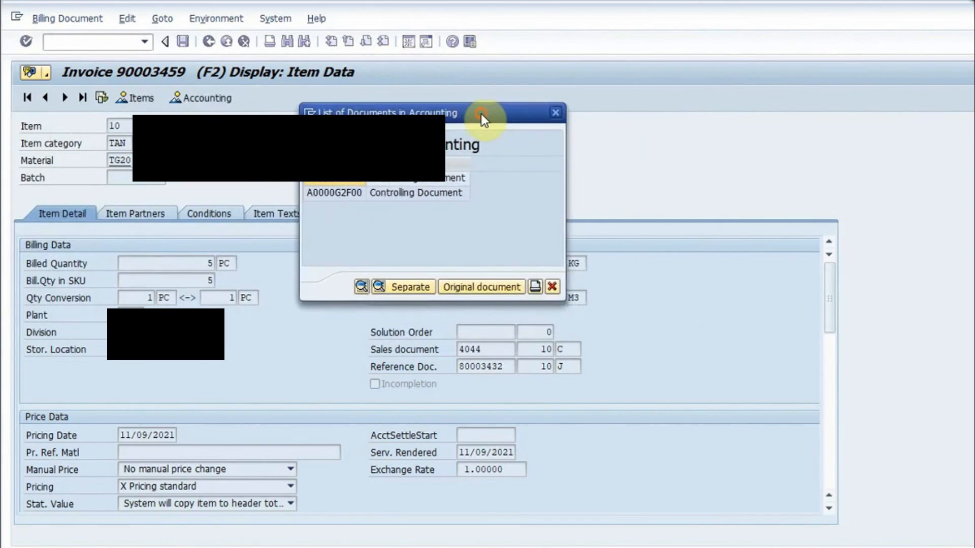
click(431, 191)
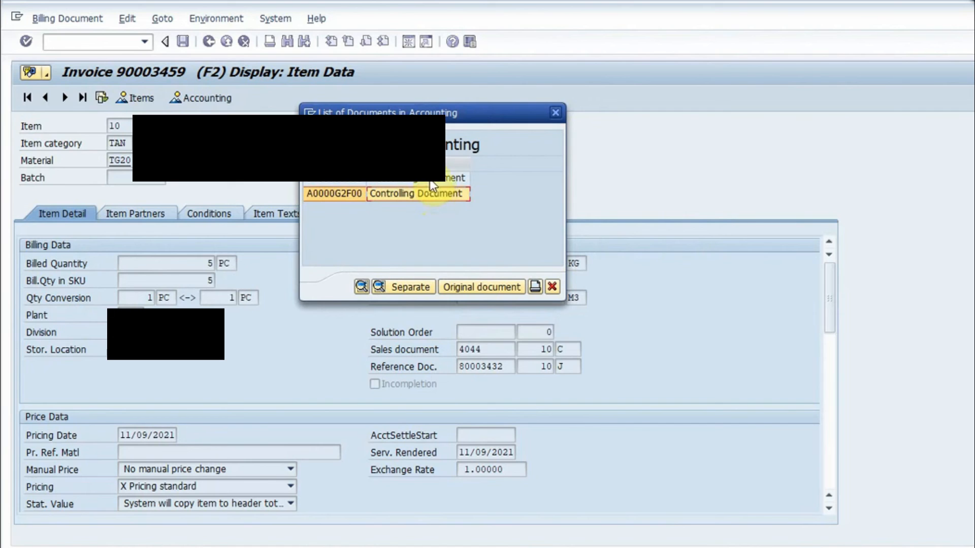
click(428, 178)
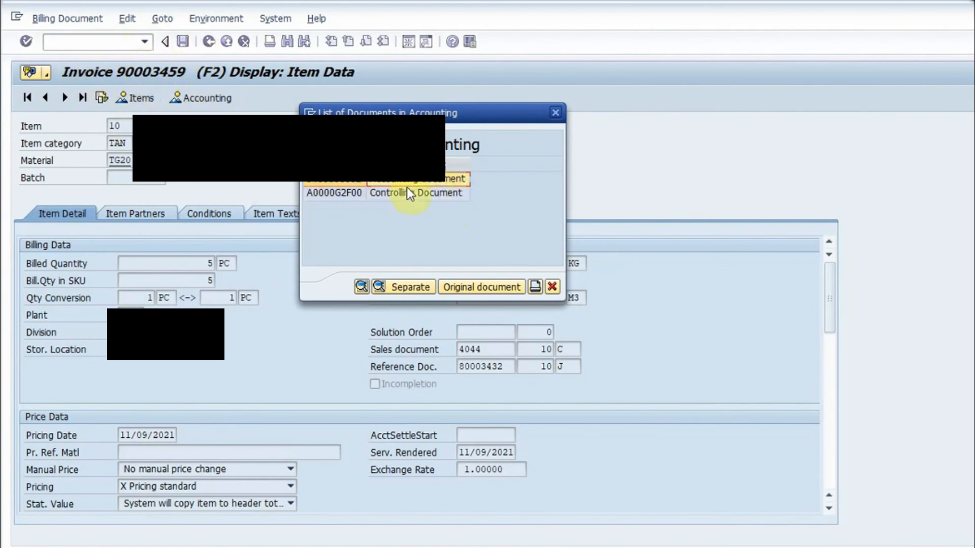
Step: Display the invoice's accounting document, examine its line item amounts, and return to the list of documents in accounting
click(425, 198)
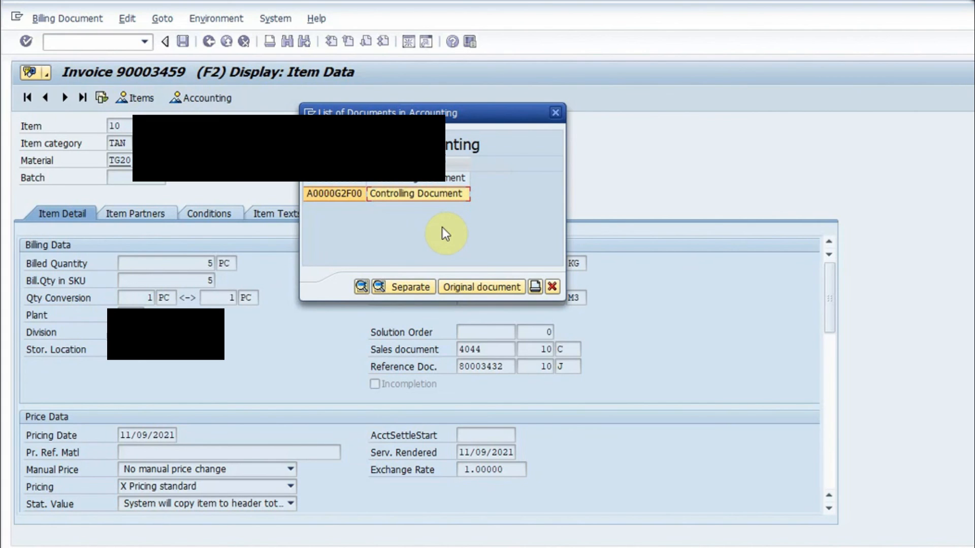
click(337, 180)
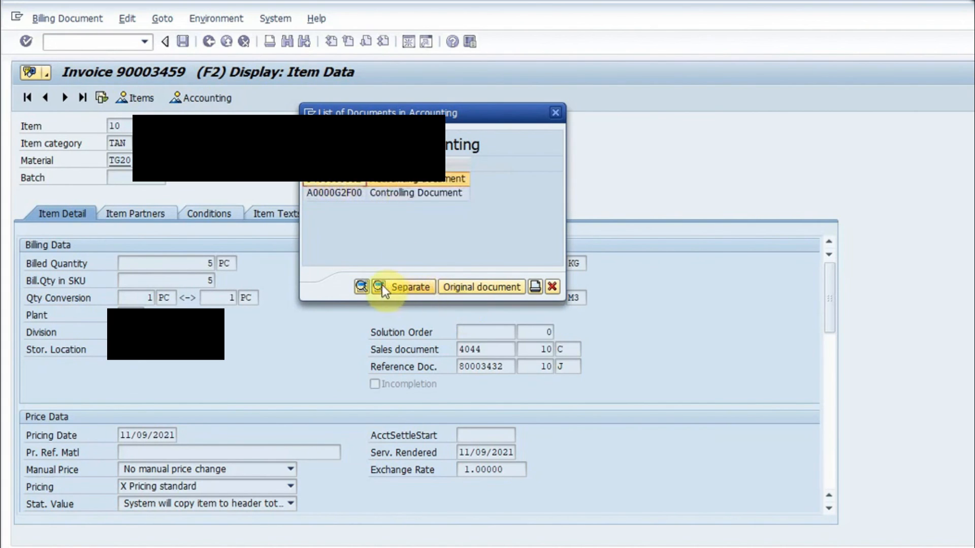
click(361, 287)
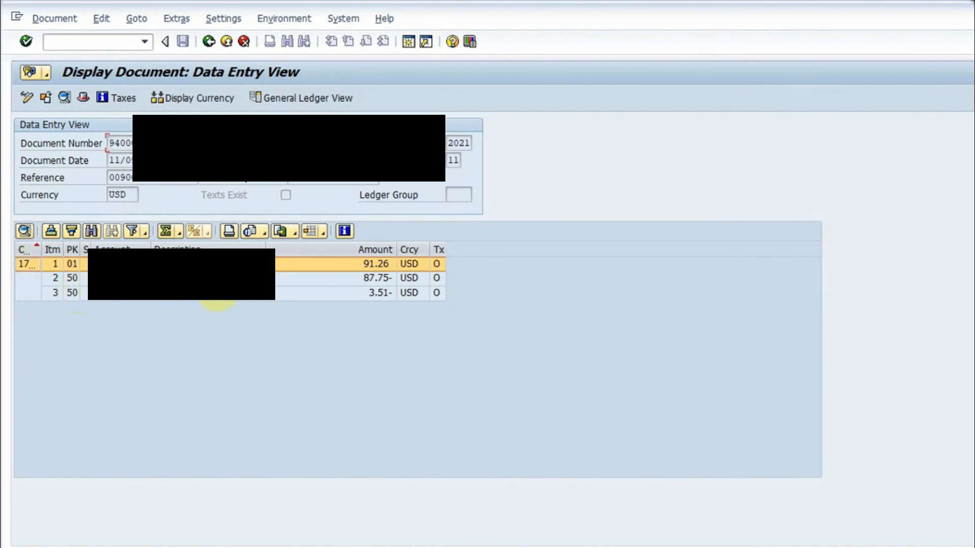
click(364, 281)
click(364, 265)
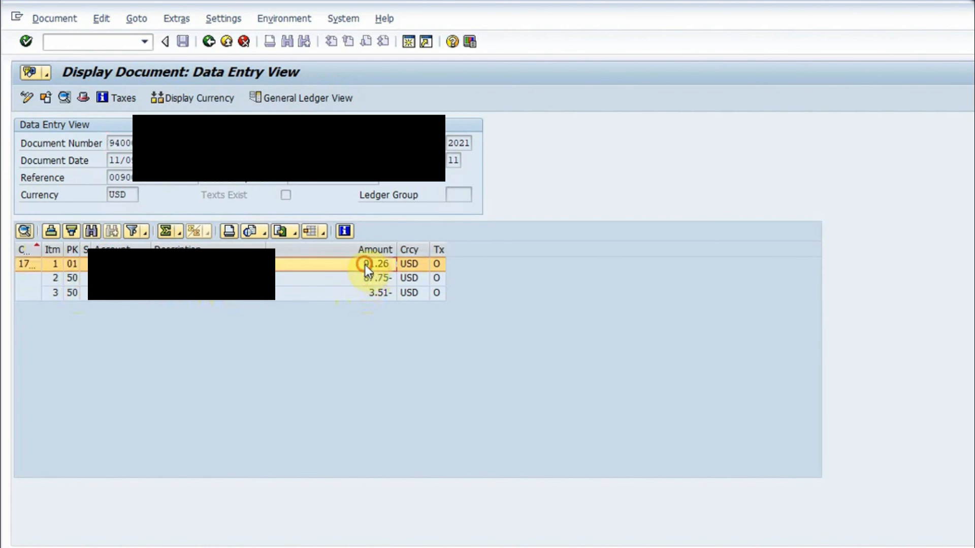
click(208, 42)
Step: Display the invoice's controlling document and expand its entry to show the cost line items
click(142, 207)
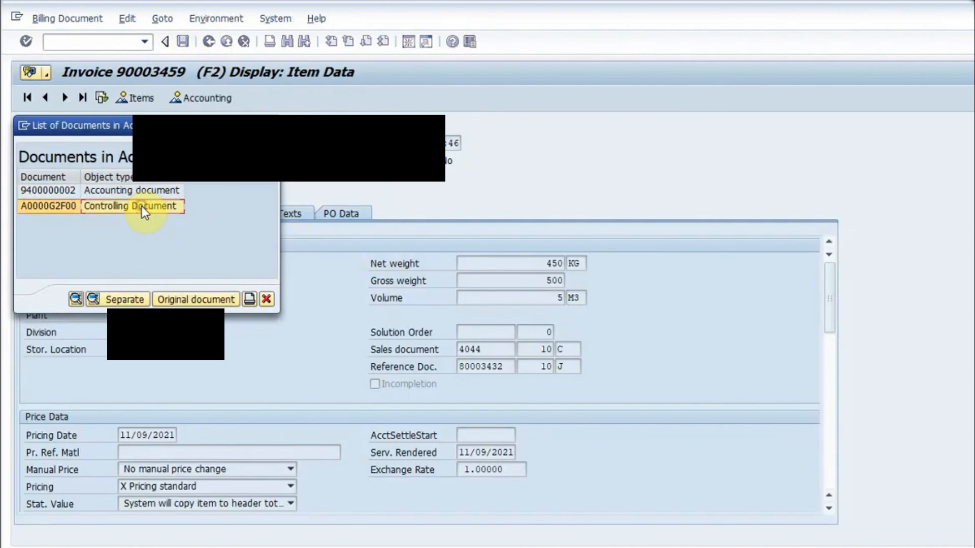
click(73, 299)
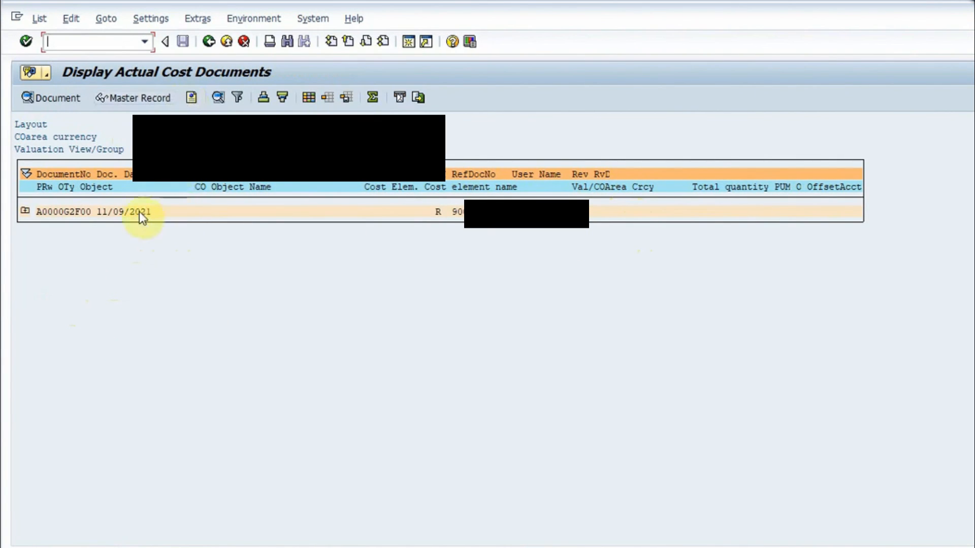
click(25, 211)
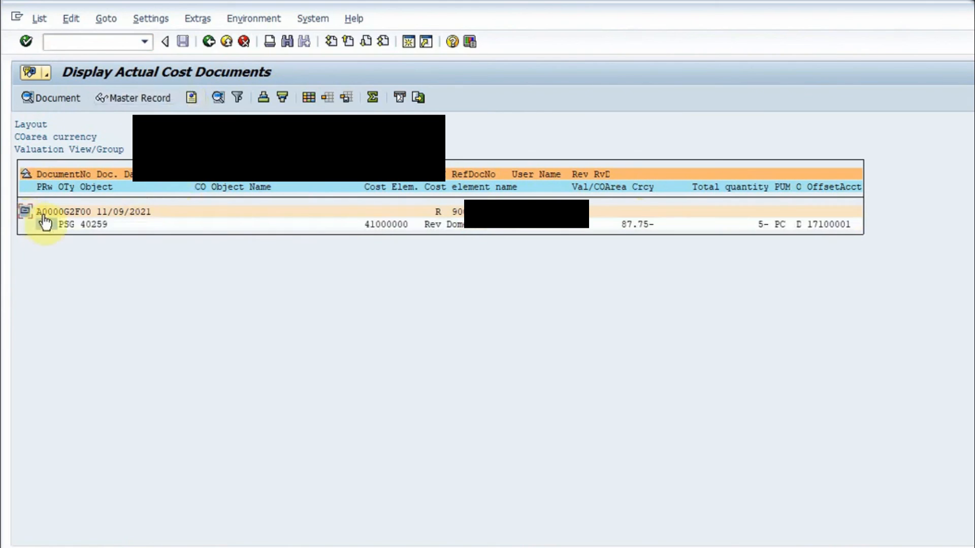